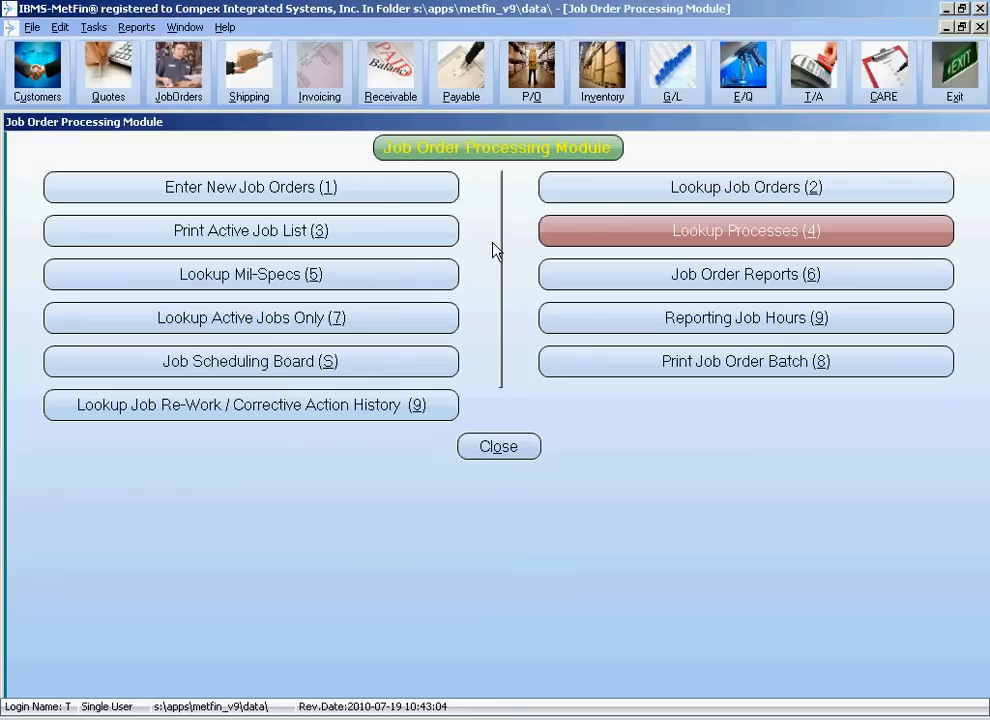
Step: Start a new job order and look up part number 458976
left_click(392, 188)
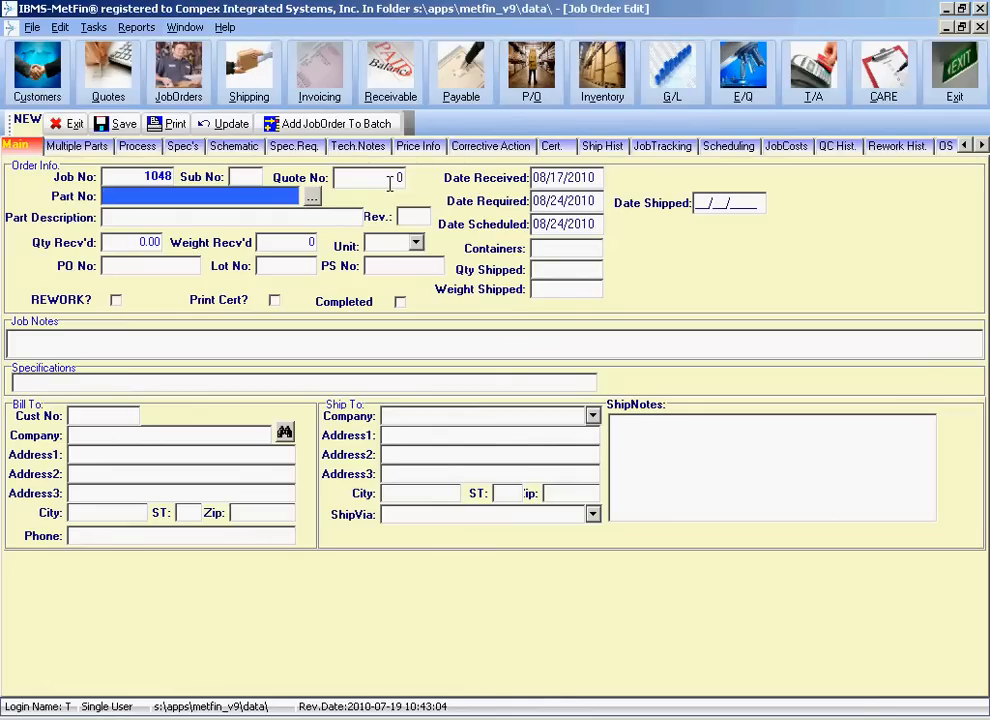
type("458976")
key("Return")
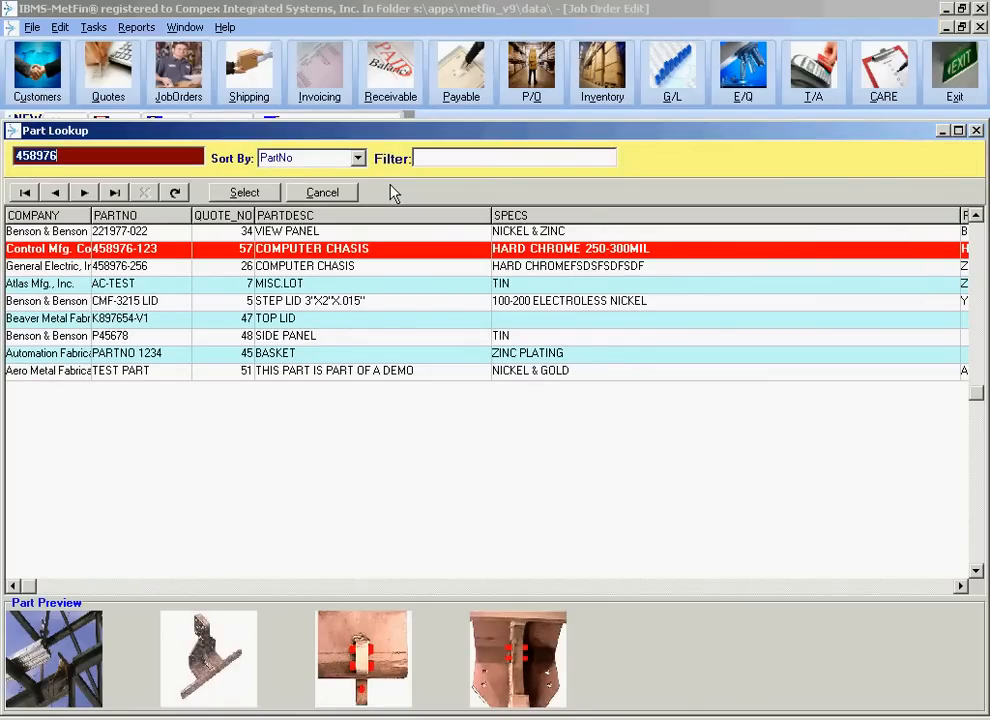
Step: Compare the two 458976 parts and load 458976-123 for Control Mfg. Company into the job order
key("Down")
key("Up")
key("Down")
key("Up")
key("Down")
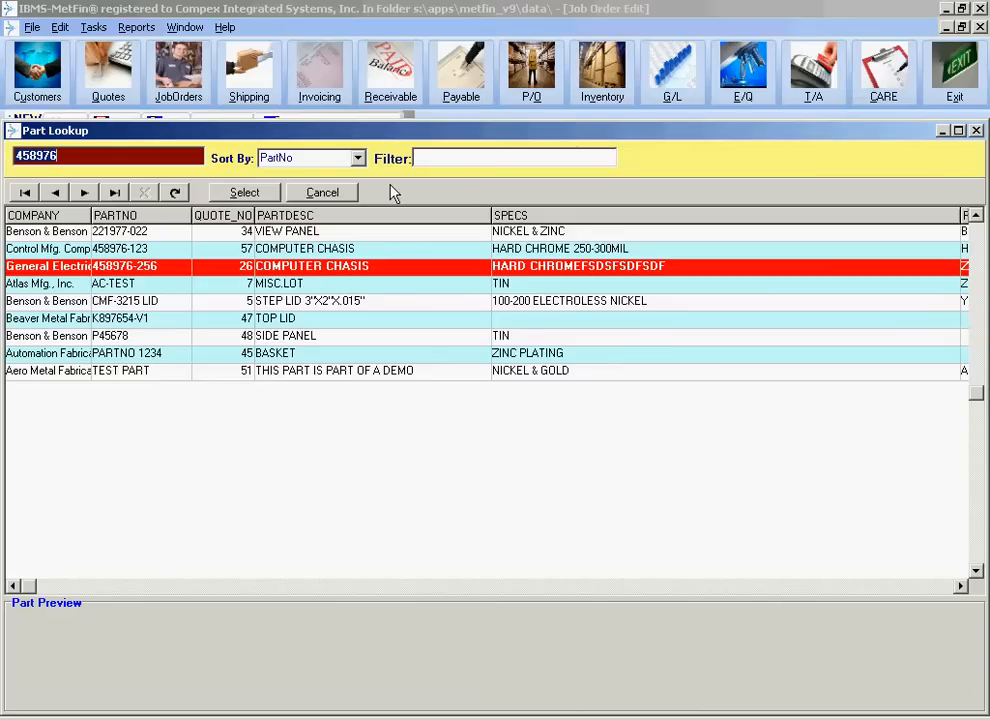
key("Up")
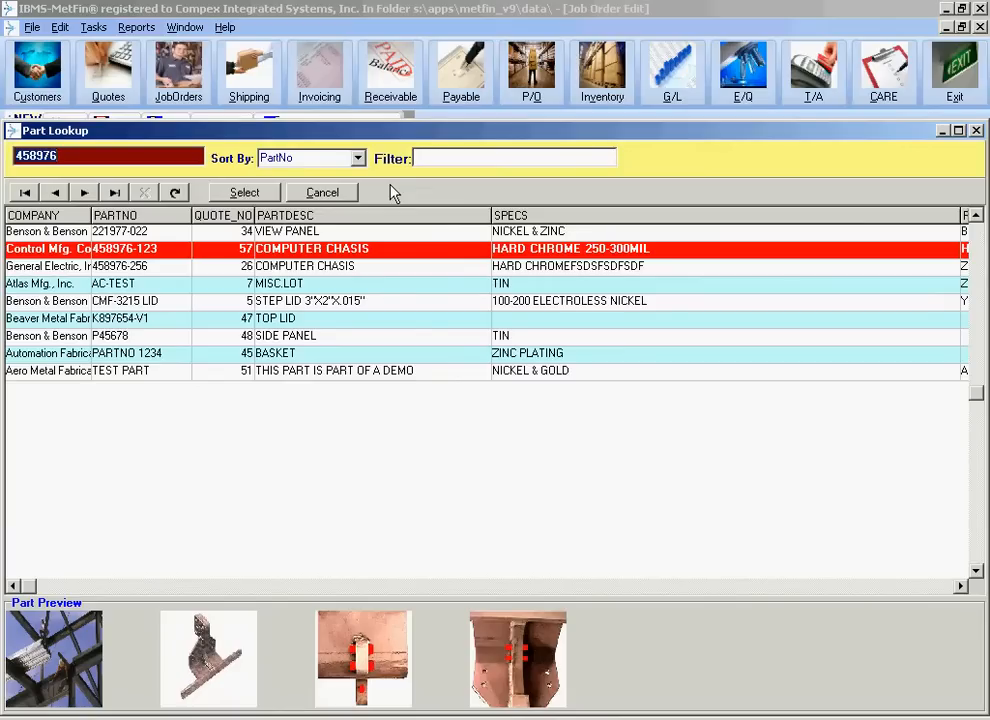
key("Return")
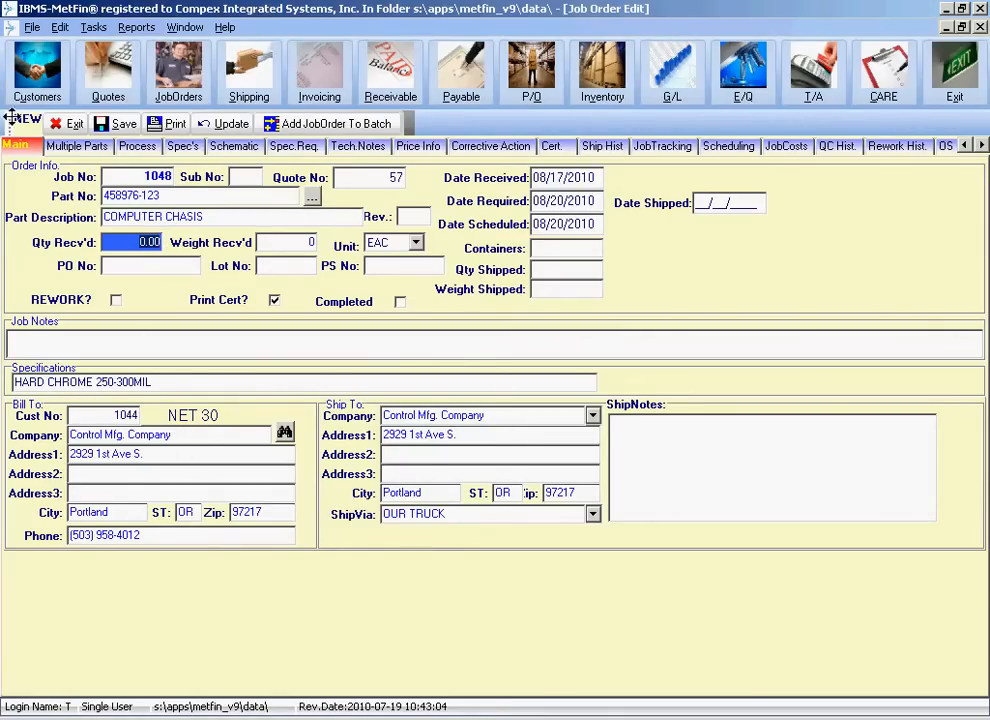
Step: Review the job order's process steps, plating specifications and price information
left_click(142, 148)
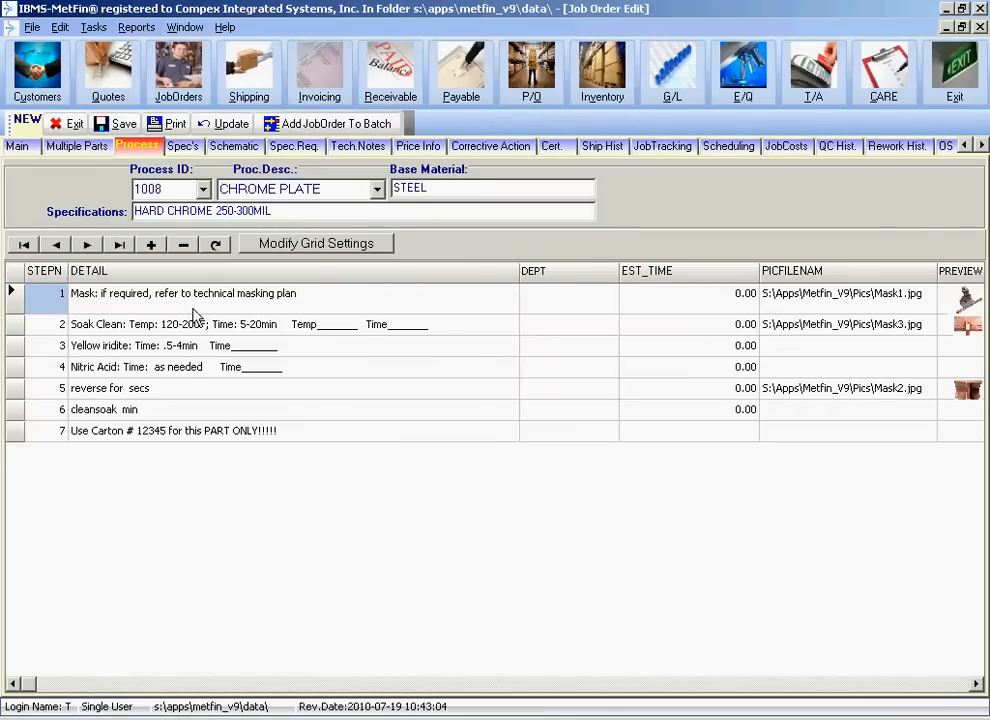
left_click(182, 147)
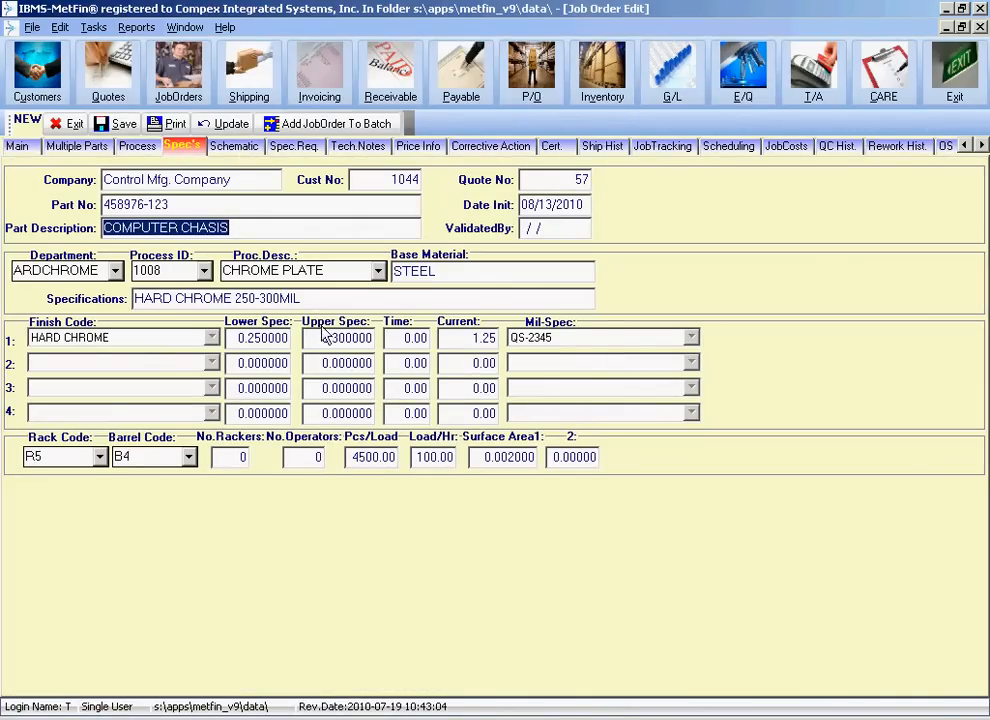
left_click(418, 146)
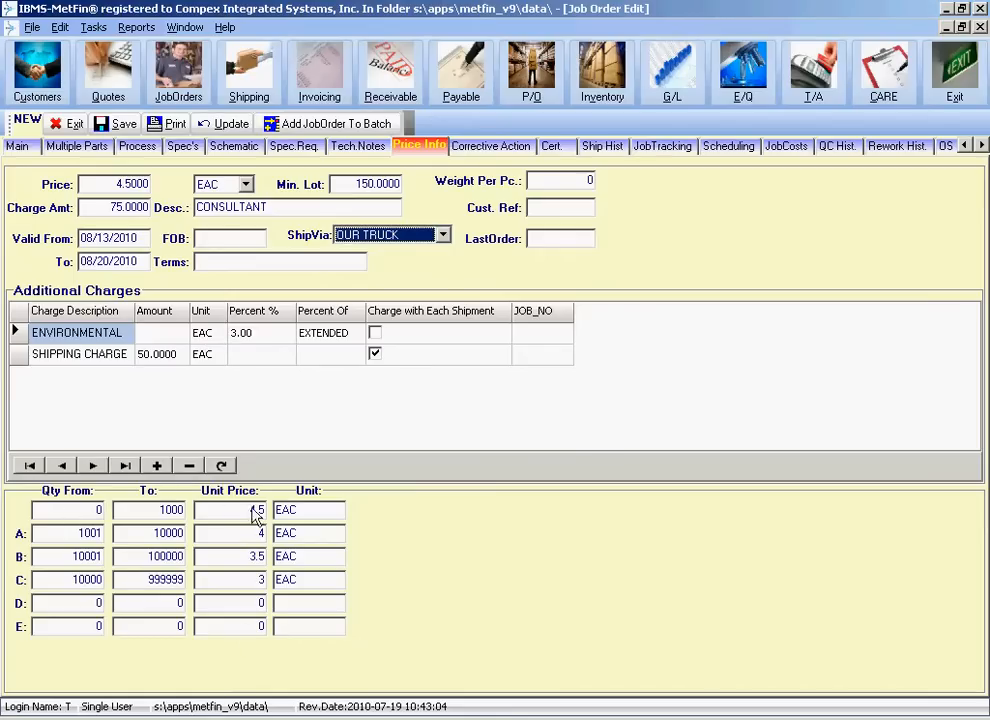
Step: Set the quantity received to 1000 in the main order information, keeping the weight and the EAC unit as filled in
left_click(18, 146)
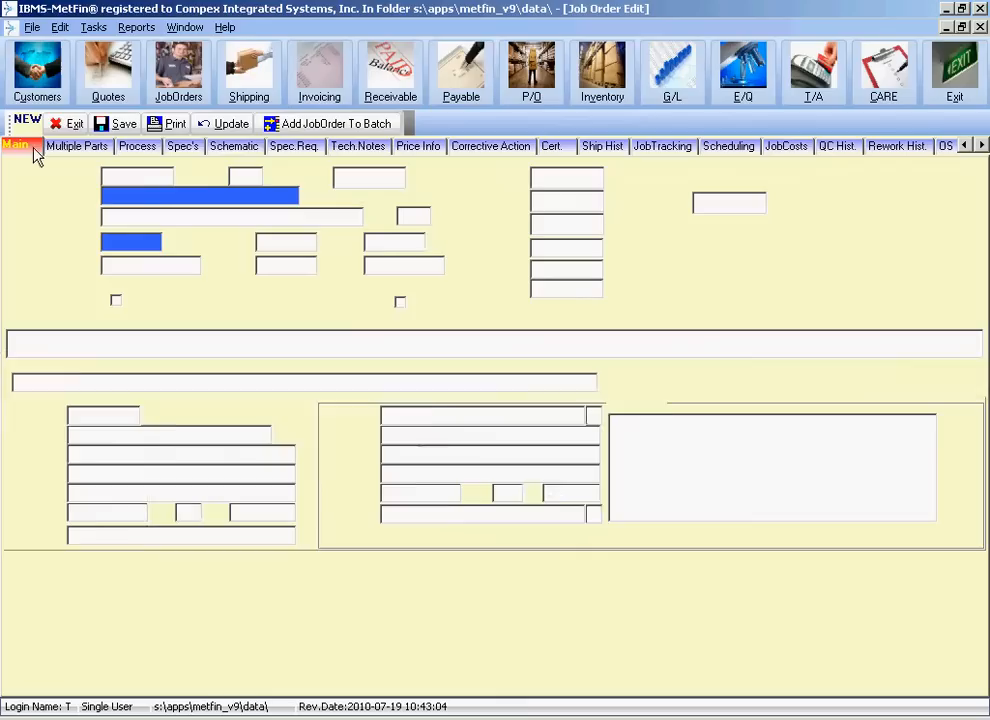
left_click(127, 241)
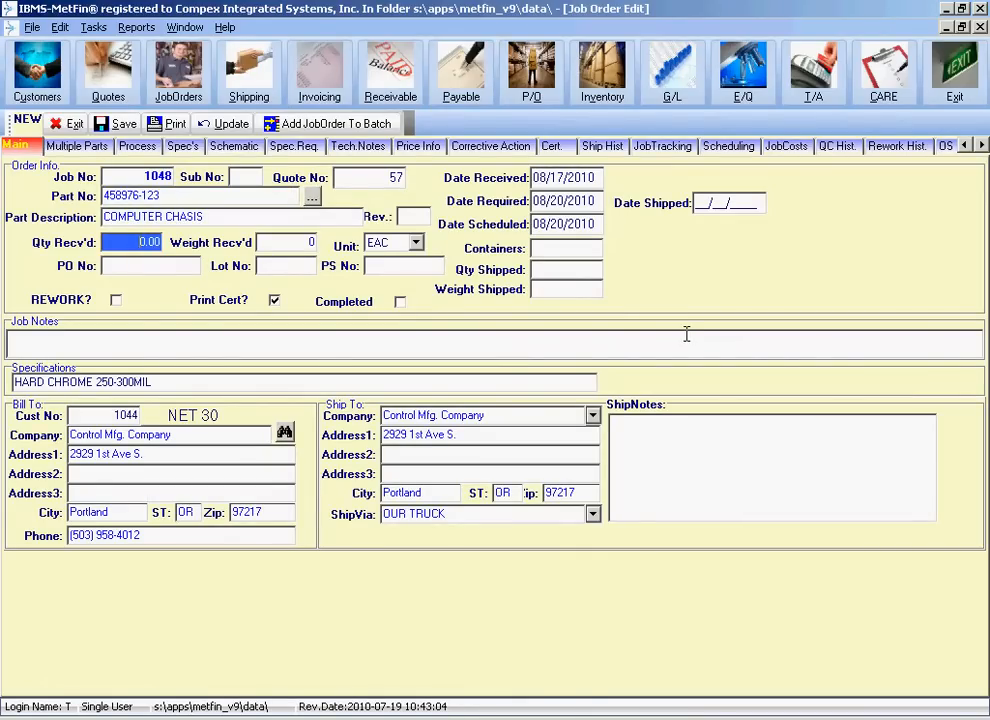
key("BackSpace")
type("1000")
key("Tab")
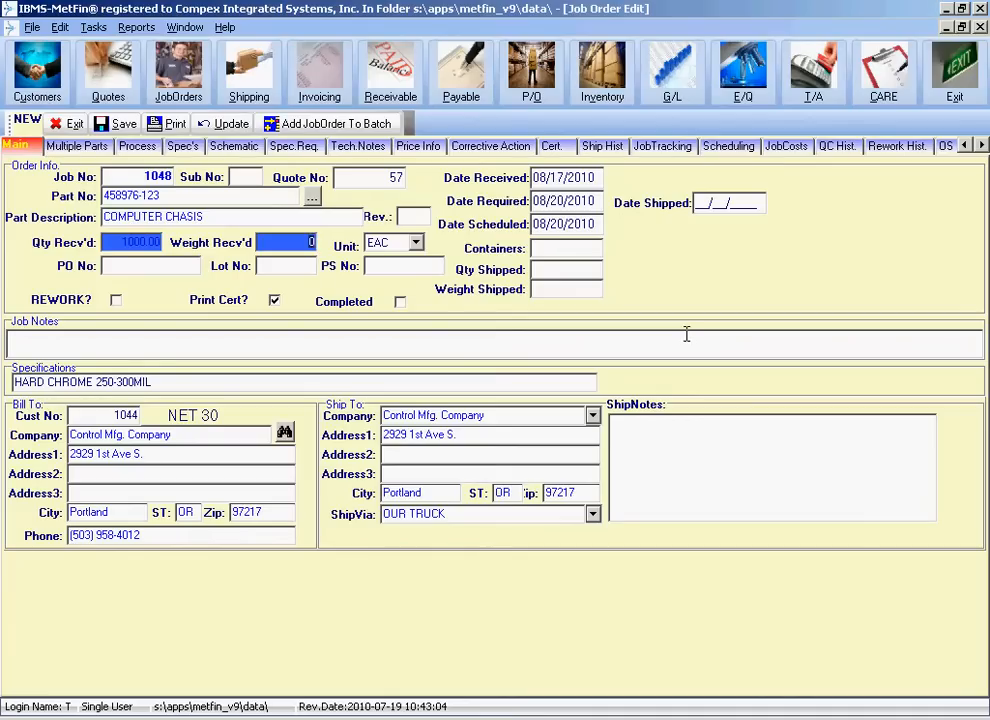
key("Tab")
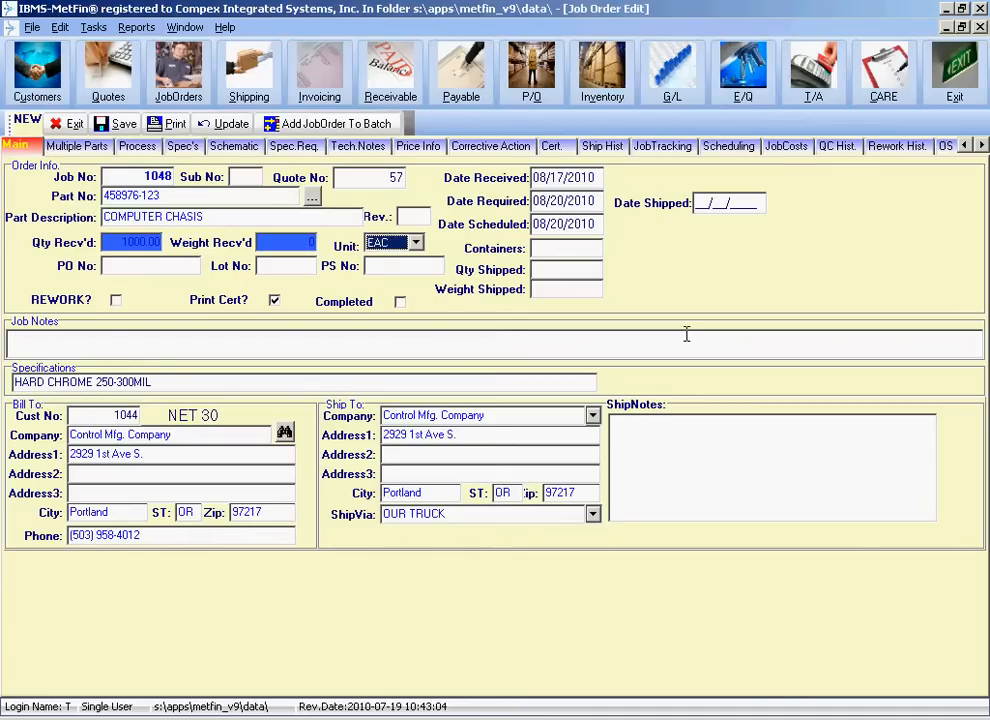
key("Tab")
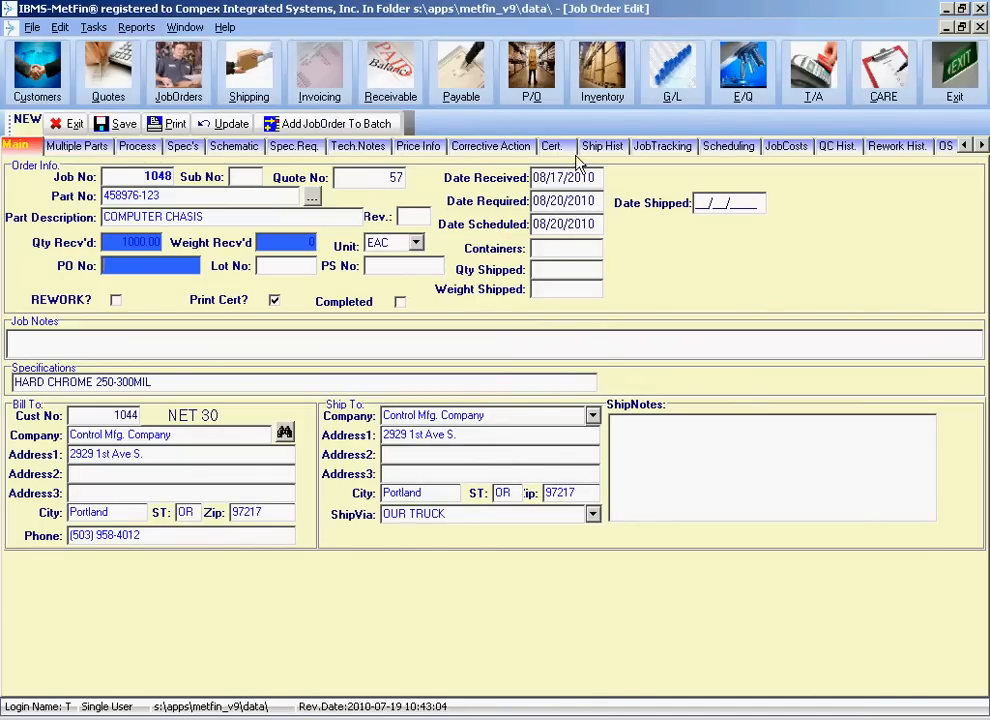
Step: Check the job's unit price against the quantity price breaks and return to the main order information
left_click(415, 147)
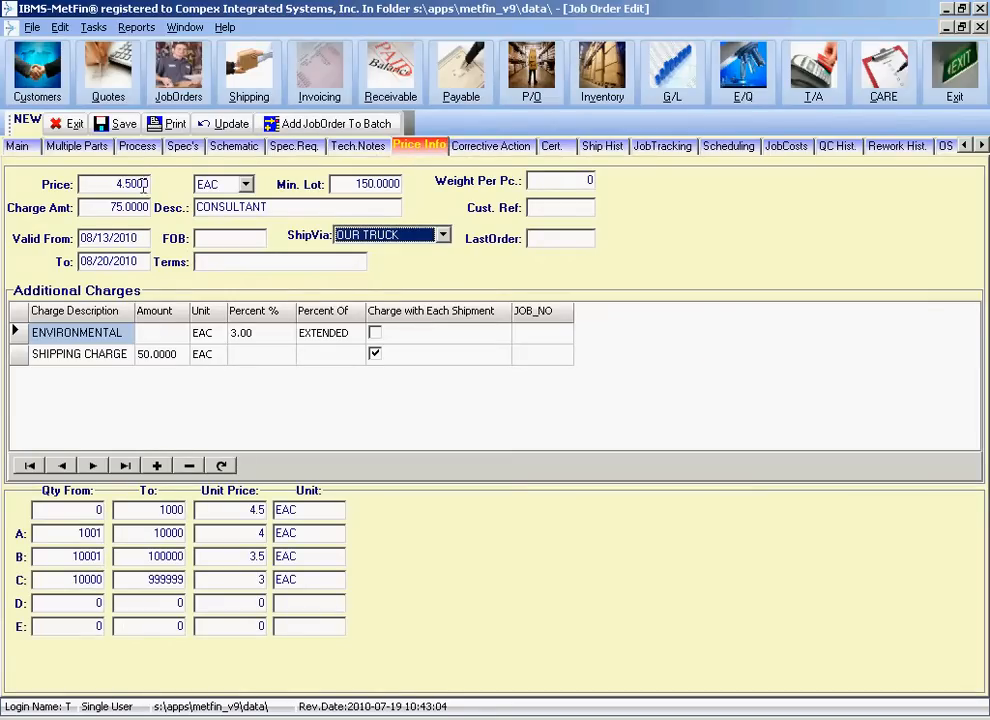
left_click(85, 184)
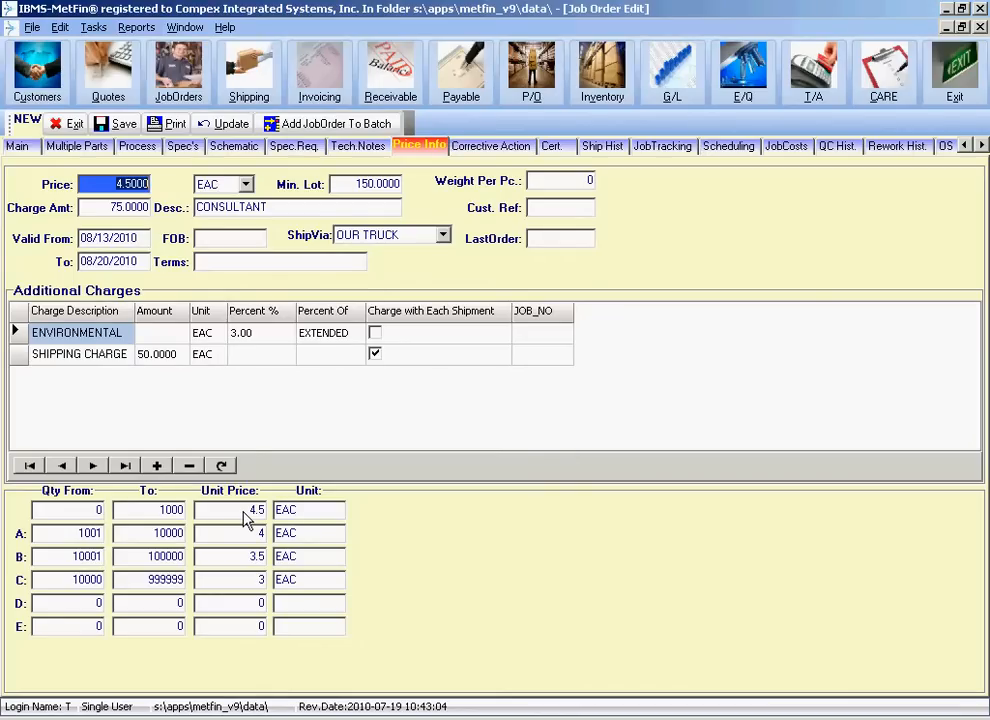
left_click(17, 145)
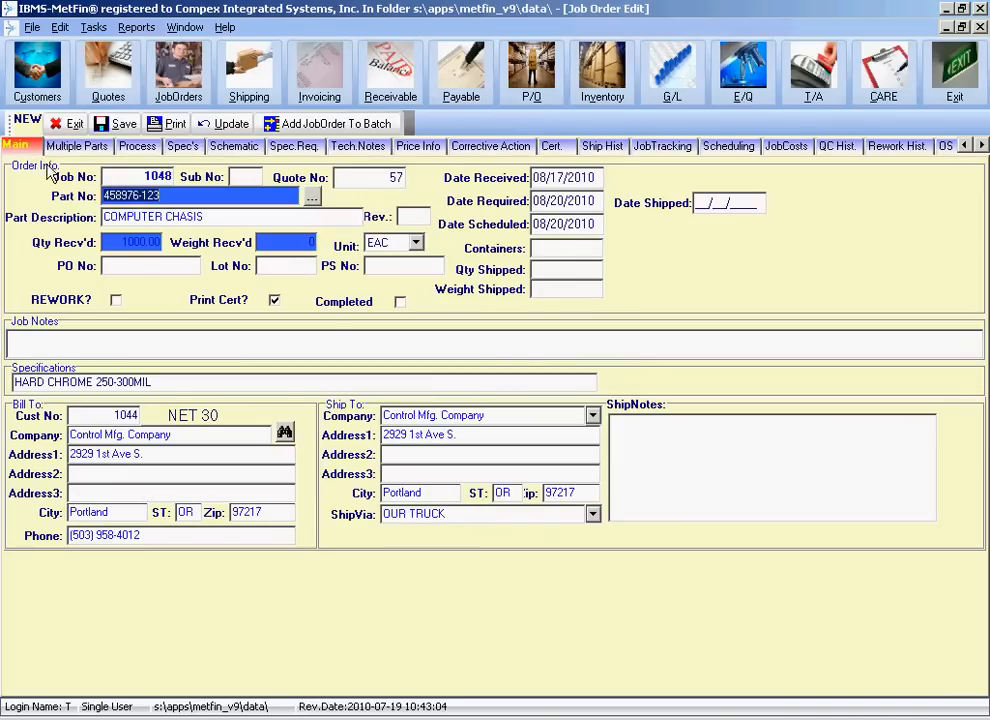
Step: Enter the customer's purchase order number in the order information
left_click(148, 243)
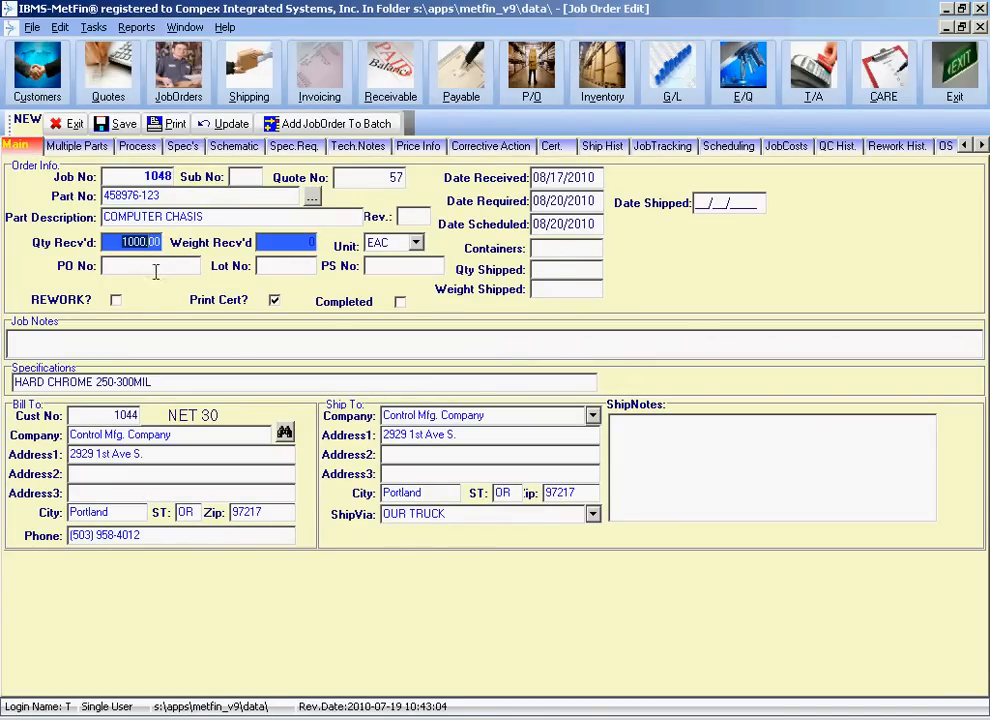
left_click(171, 263)
left_click(289, 243)
key("Tab")
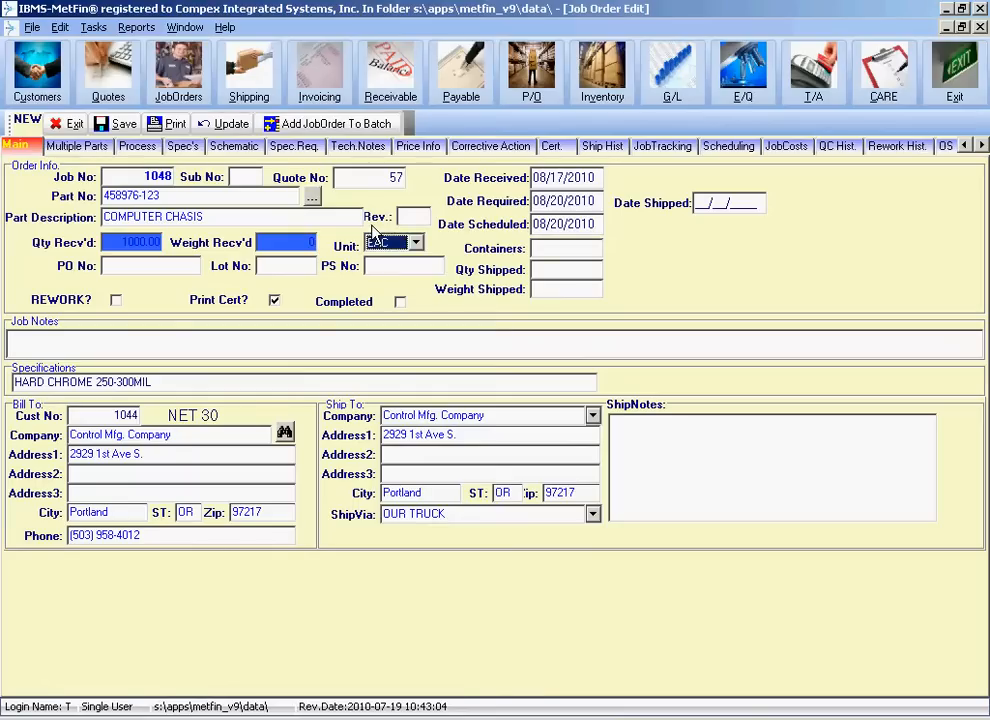
key("Tab")
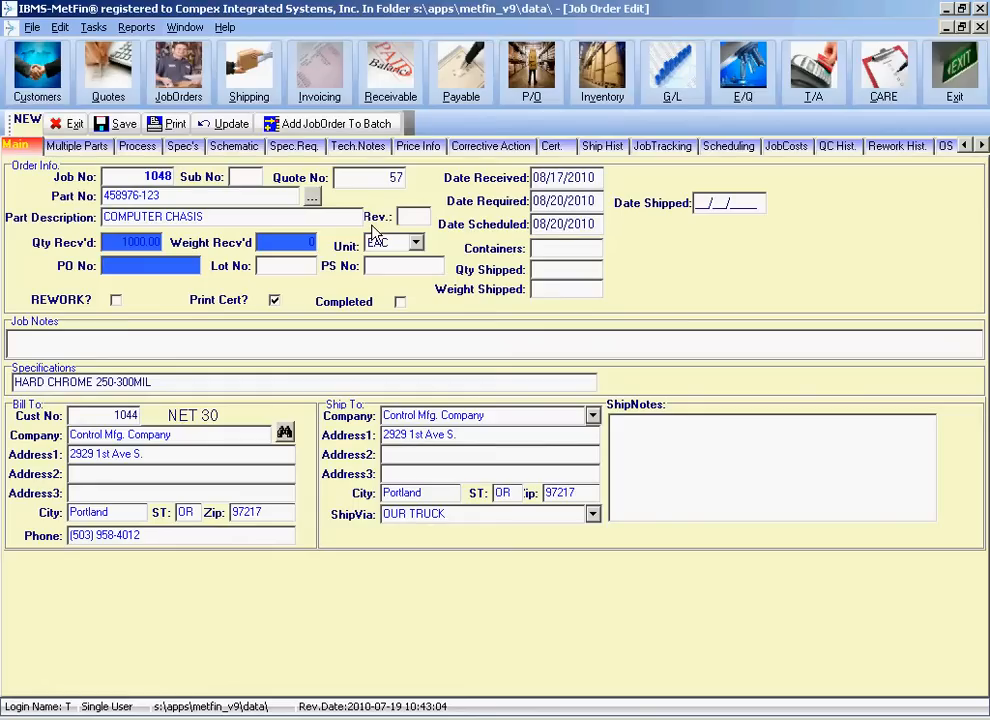
type("p12344")
key("BackSpace")
type("5")
key("Tab")
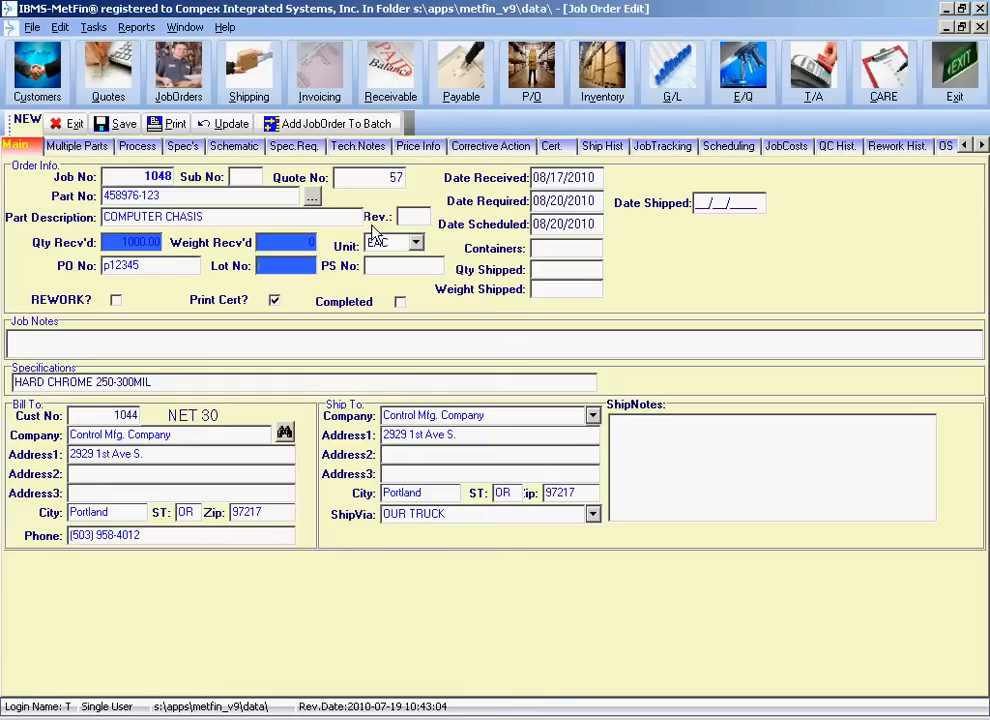
Step: Enter lot number L1234 and PS number PS12345 for the job order
type("L1234")
key("Tab")
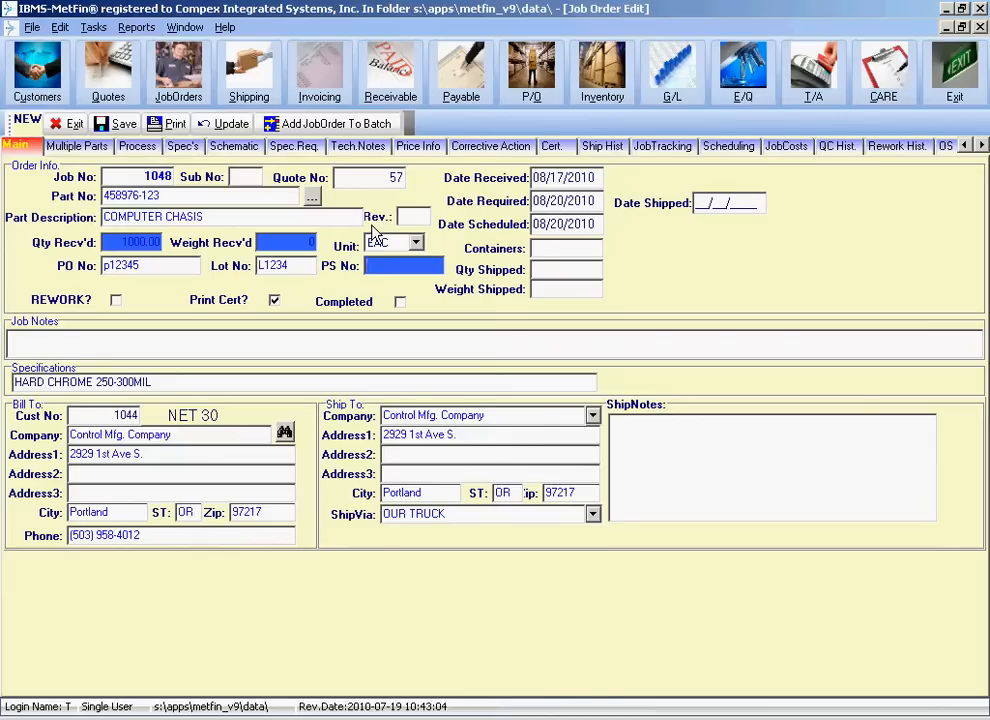
type("PS12345")
key("Tab")
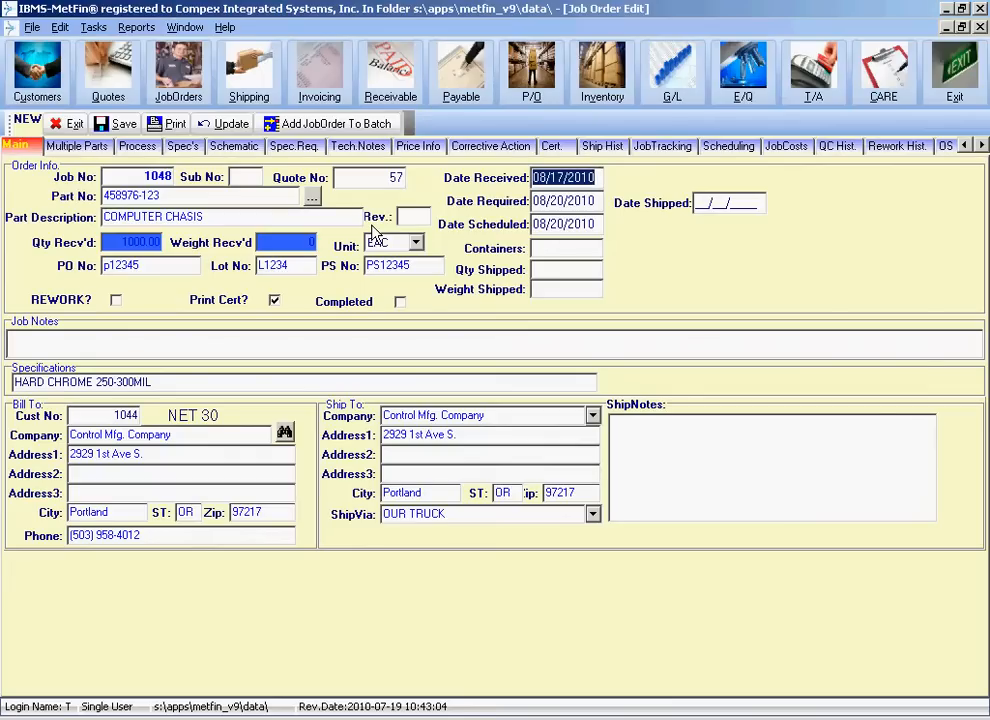
Step: Keep the received and required dates and set the scheduled date to 08/17/2010
key("Tab")
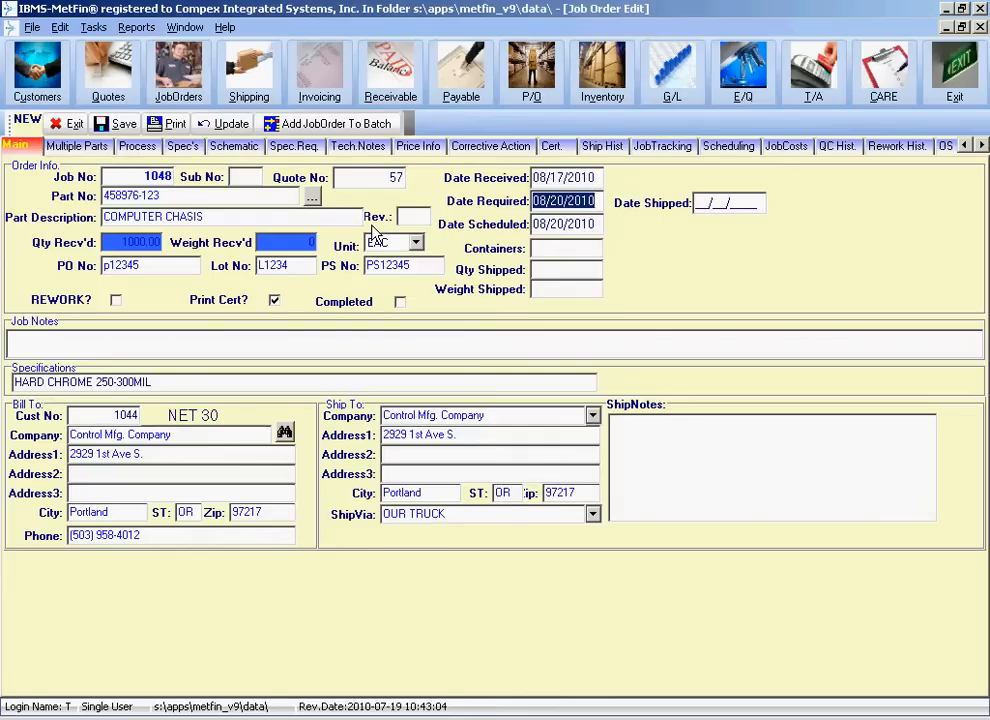
key("Tab")
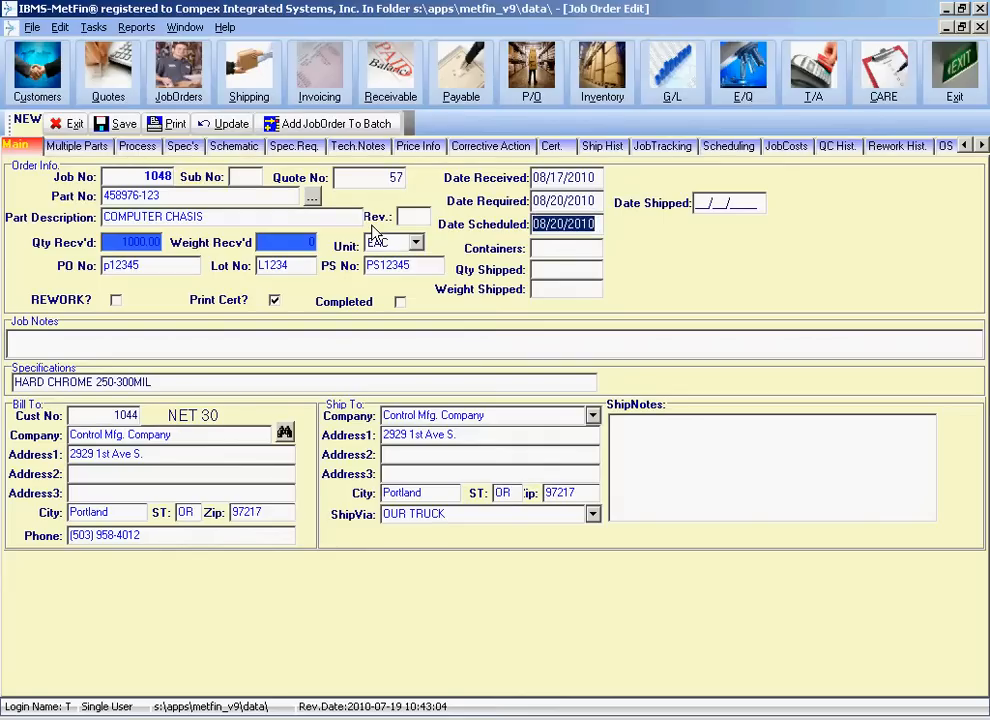
key("Home")
key("Right")
key("Right")
key("Right")
key("Left")
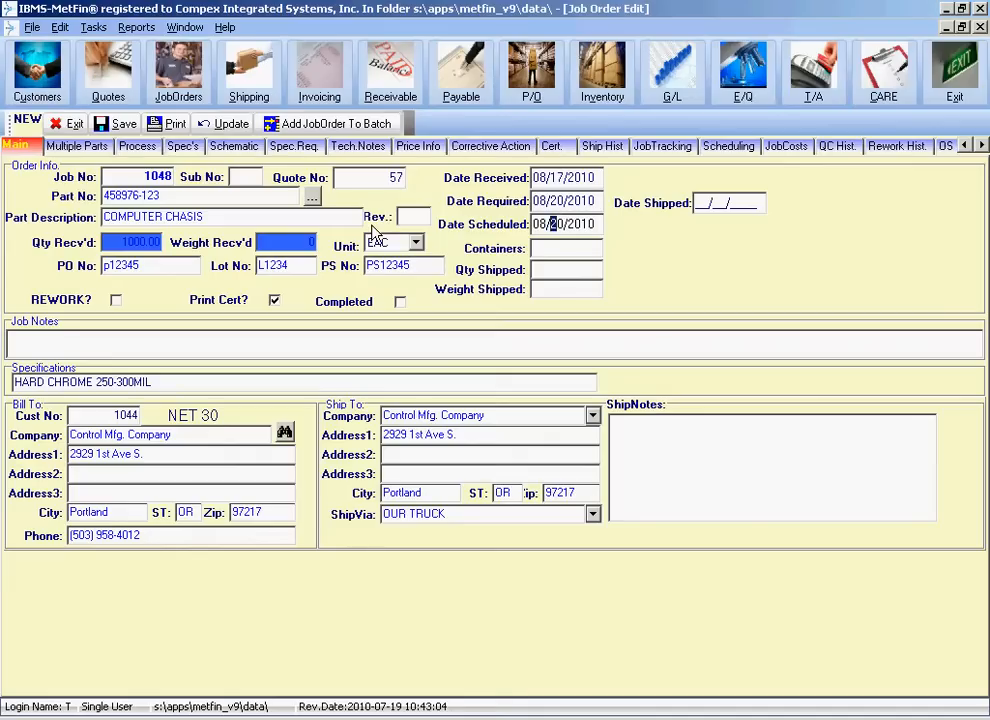
type("17")
key("Tab")
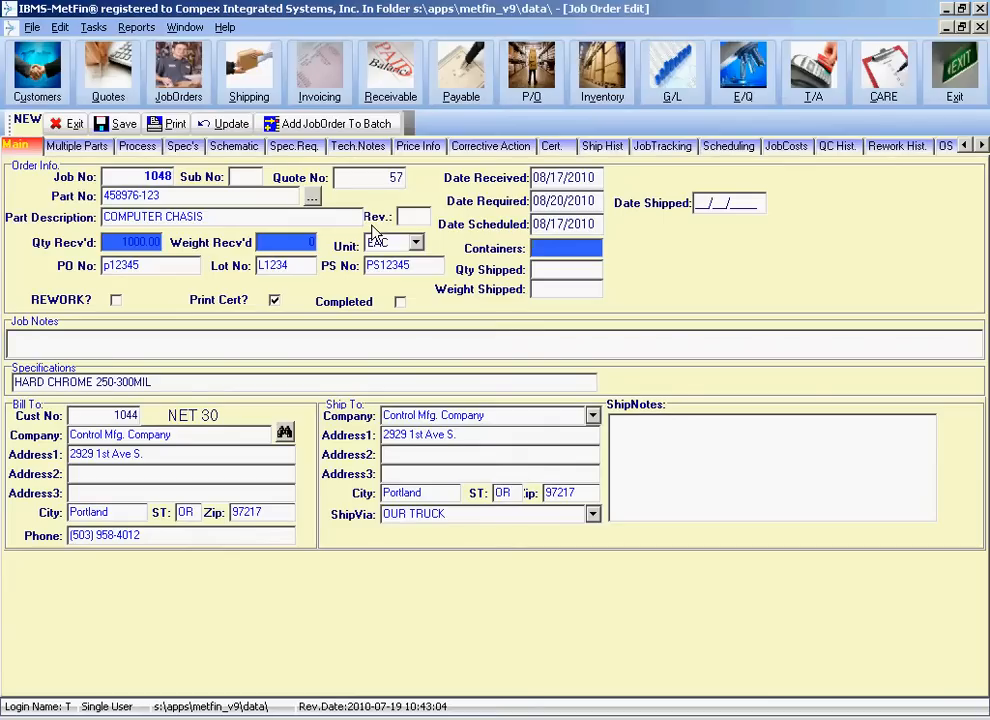
Step: Enter 5 BOXES as the containers for the job order
type("5 BOXES")
key("Tab")
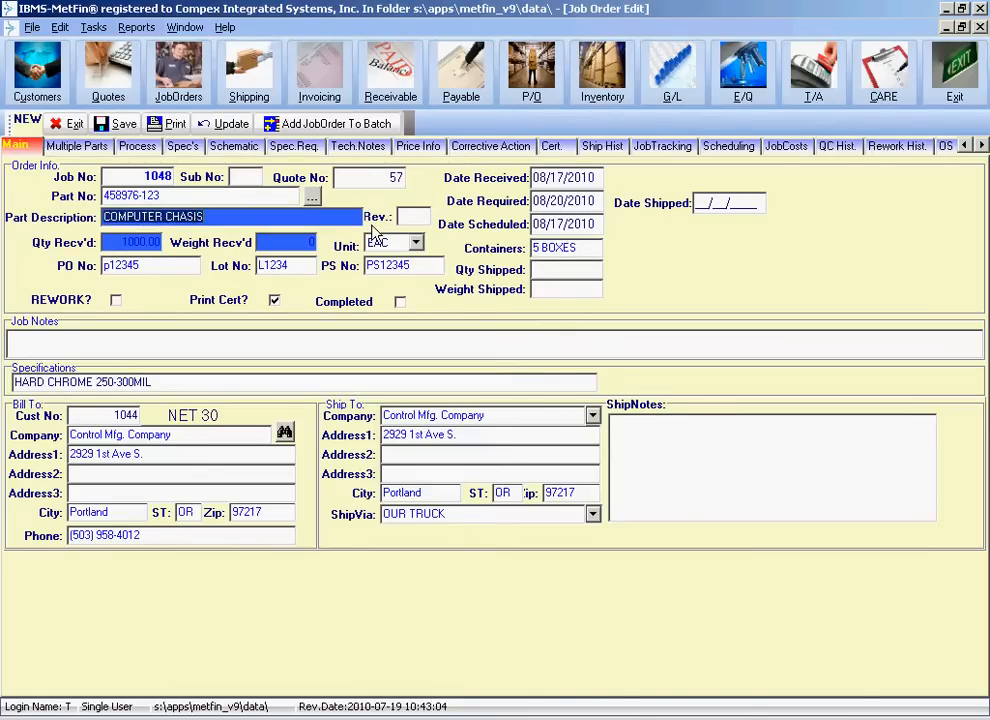
key("Tab")
key("Tab")
key("Tab")
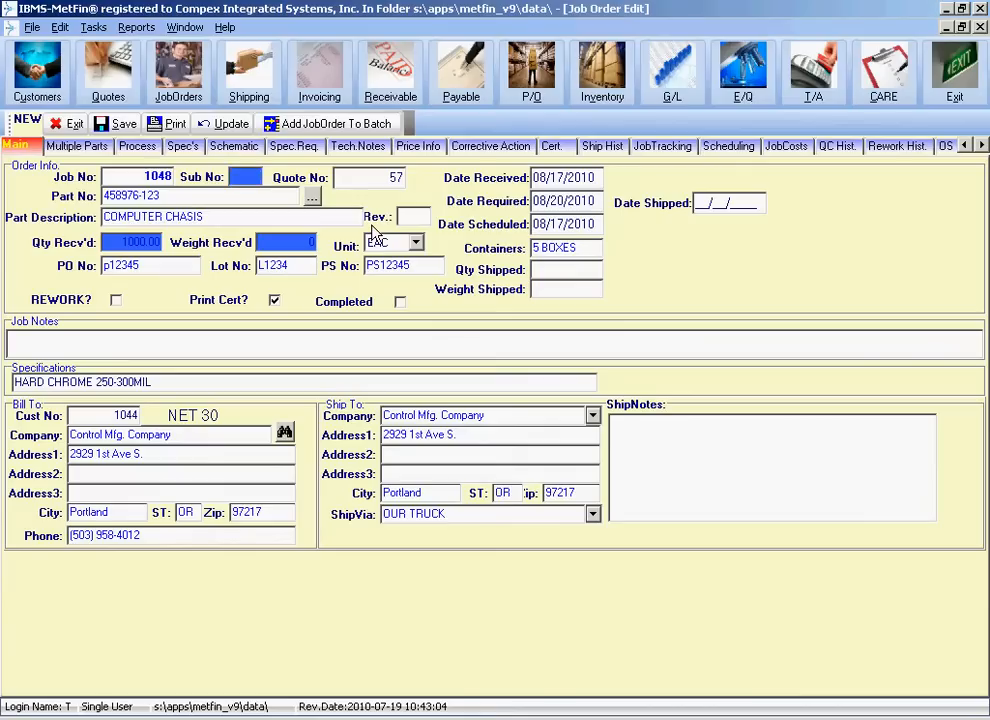
Step: Write the job note "HOT JOB !!!! THEY NEED 500 PCS OVERNIGHT"
left_click(145, 344)
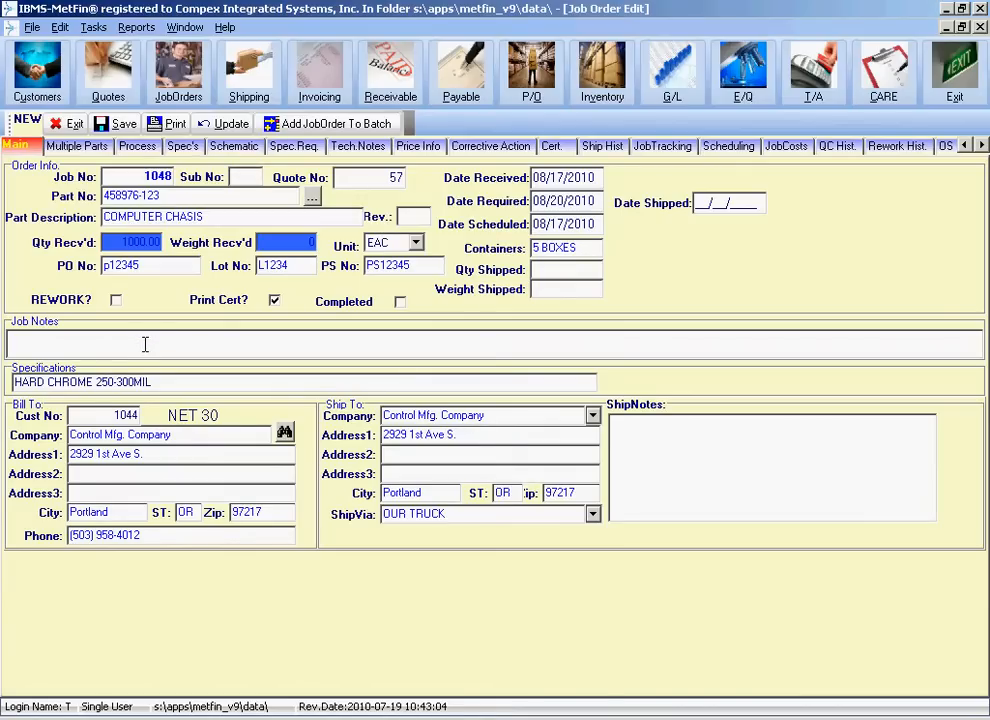
type("HOT JOB !!!! N")
key("BackSpace")
type("THEY NEED 500")
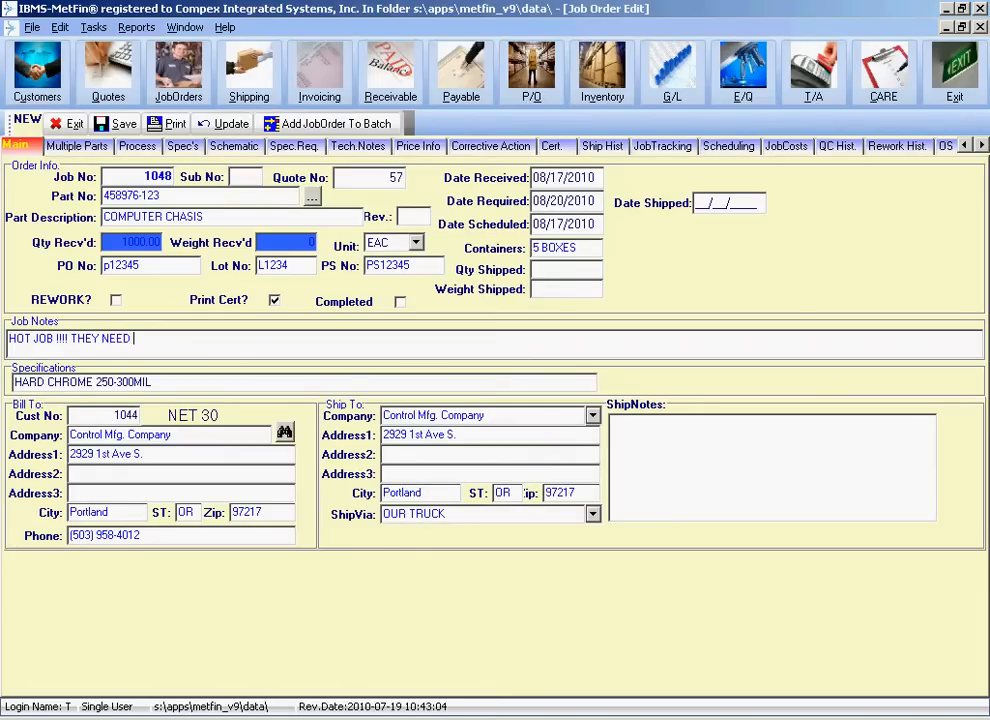
type(" PCS OVERNIGHT")
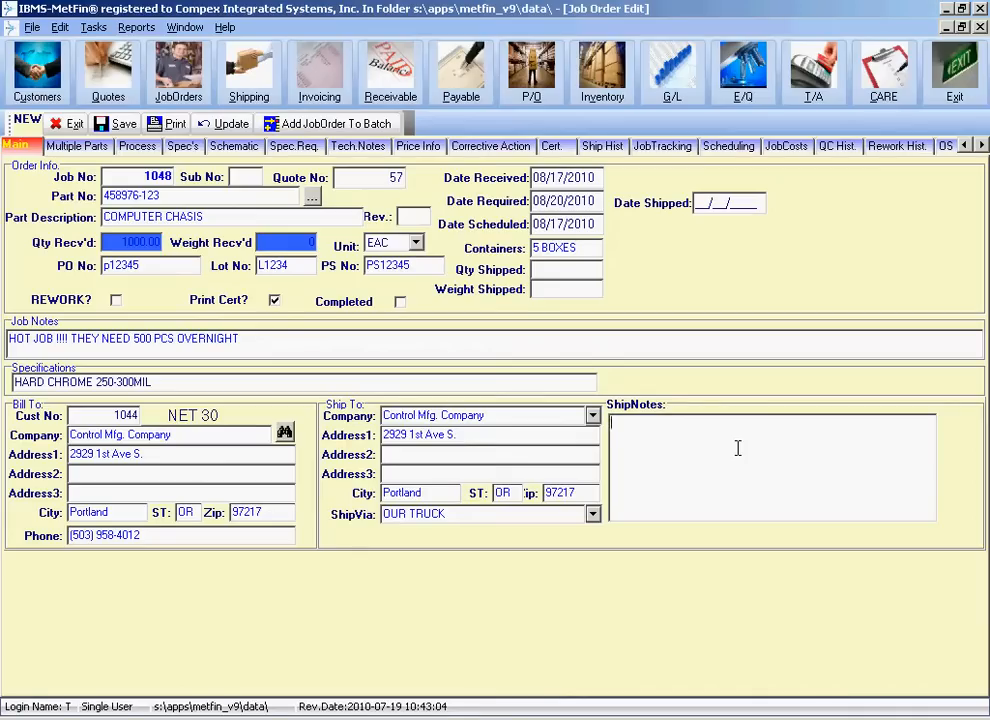
Step: Write the shipping note "SHIPVIA UPS RED FOR THE FIRST 500 PCS ONLY !!!!!"
type("SHIPVIA UPS RED FOR T")
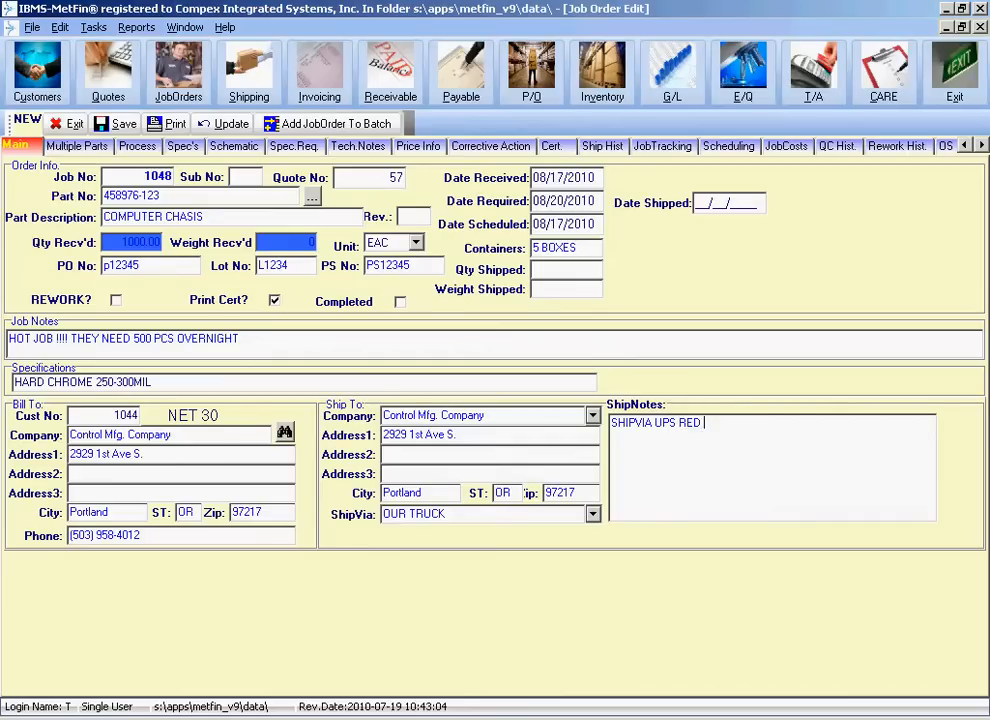
type("HE FIRST 500")
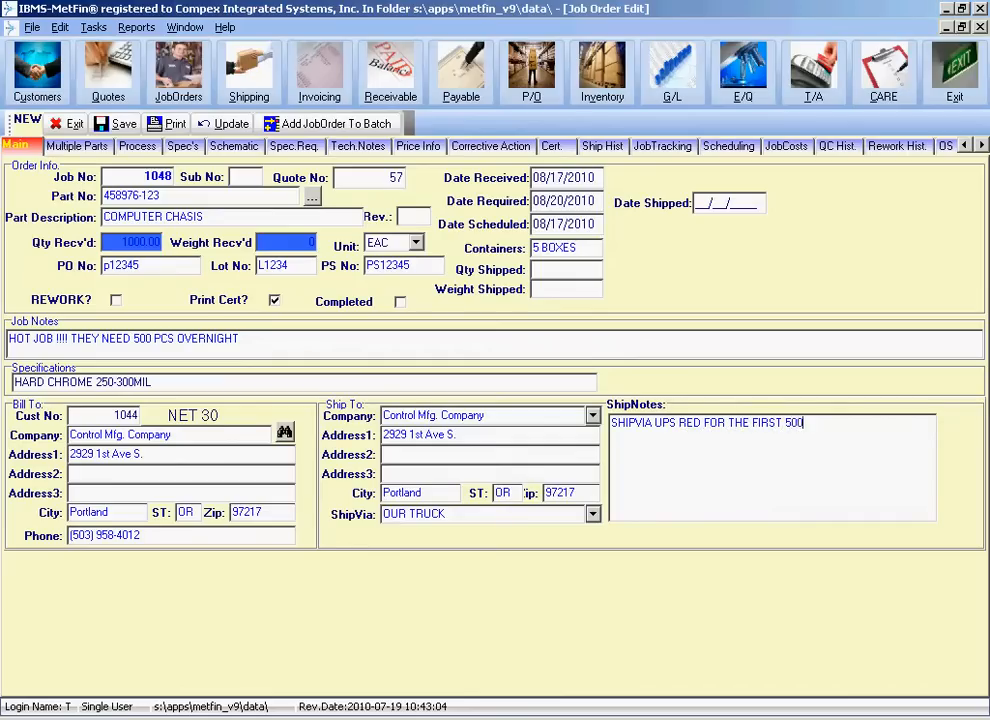
type(" PCS ONLY !!!!!")
Step: Review the entered quantity, purchase order, lot and PS numbers and the job notes
left_click(145, 263)
left_click(150, 241)
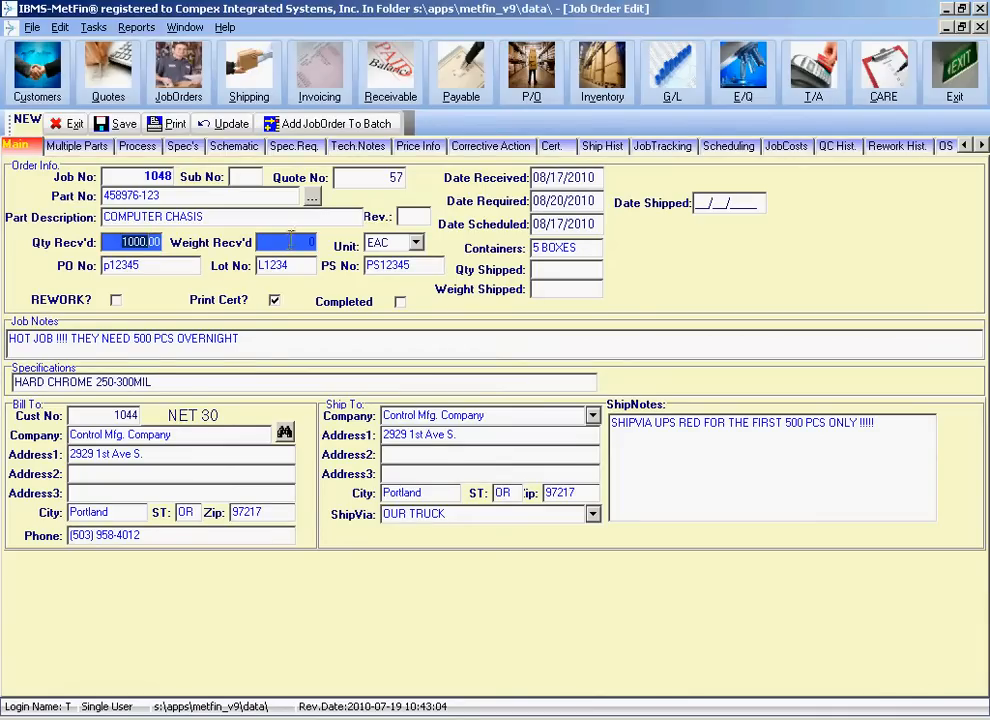
left_click(147, 265)
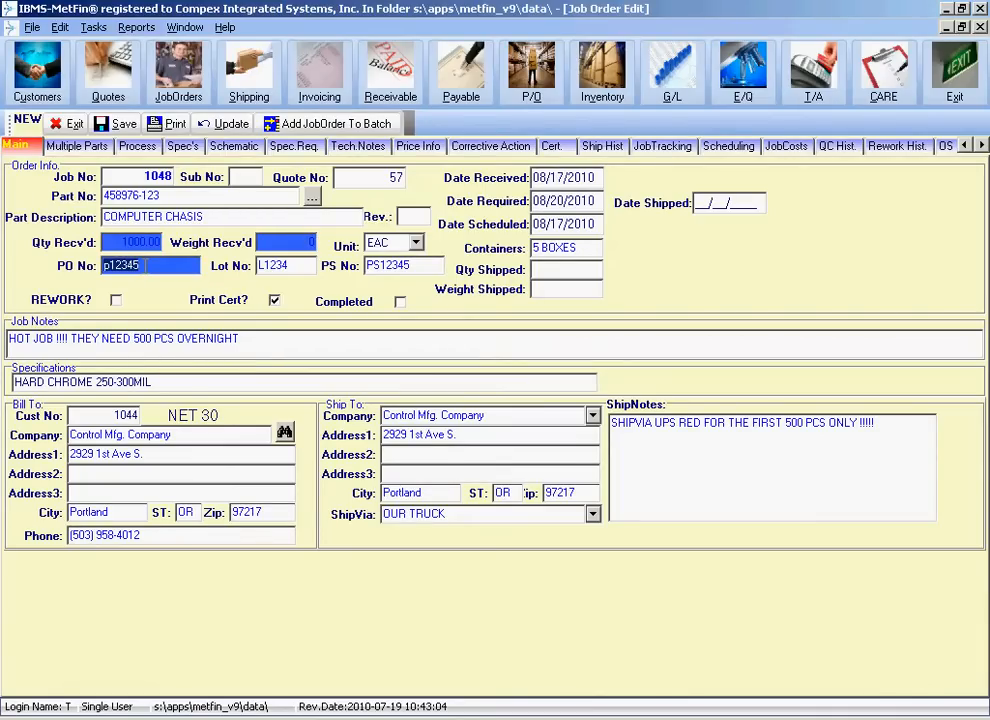
left_click(295, 265)
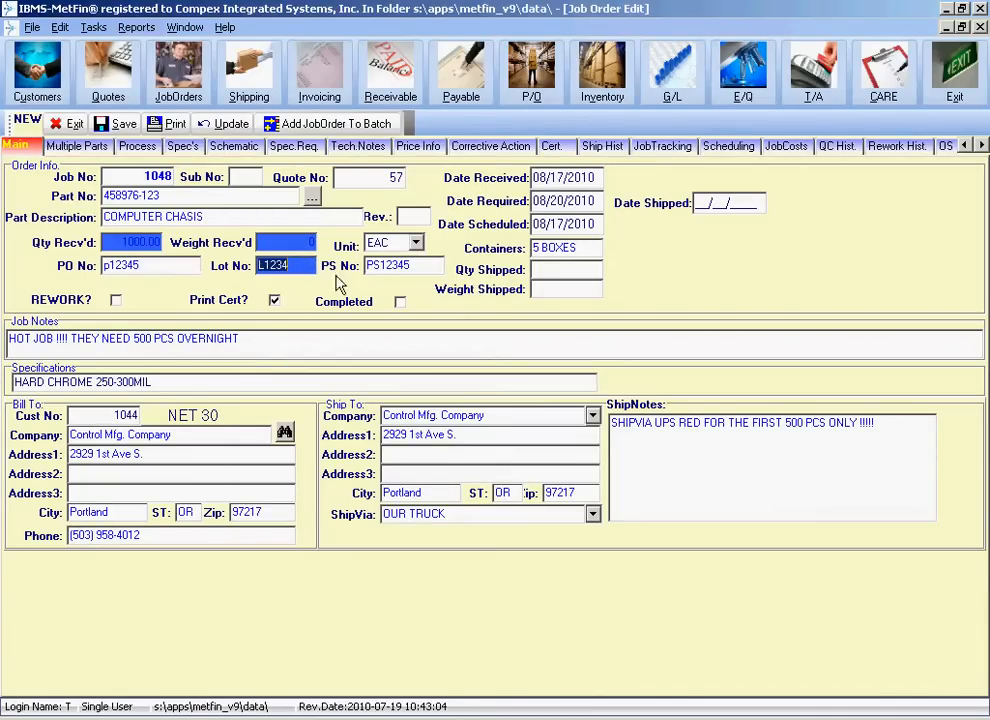
left_click(438, 266)
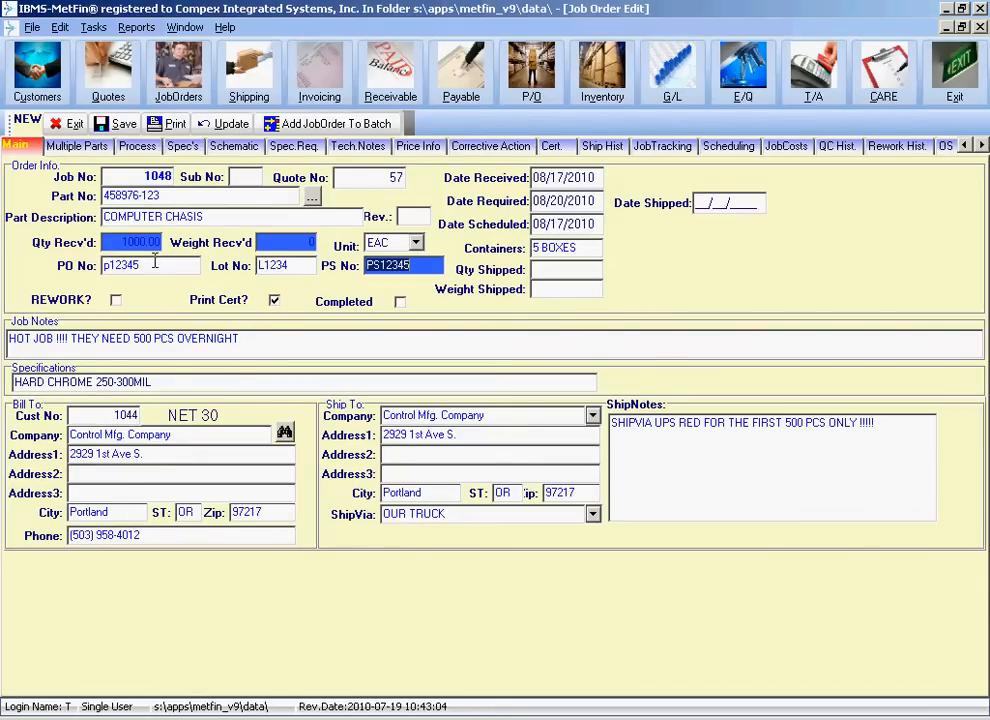
left_click(420, 338)
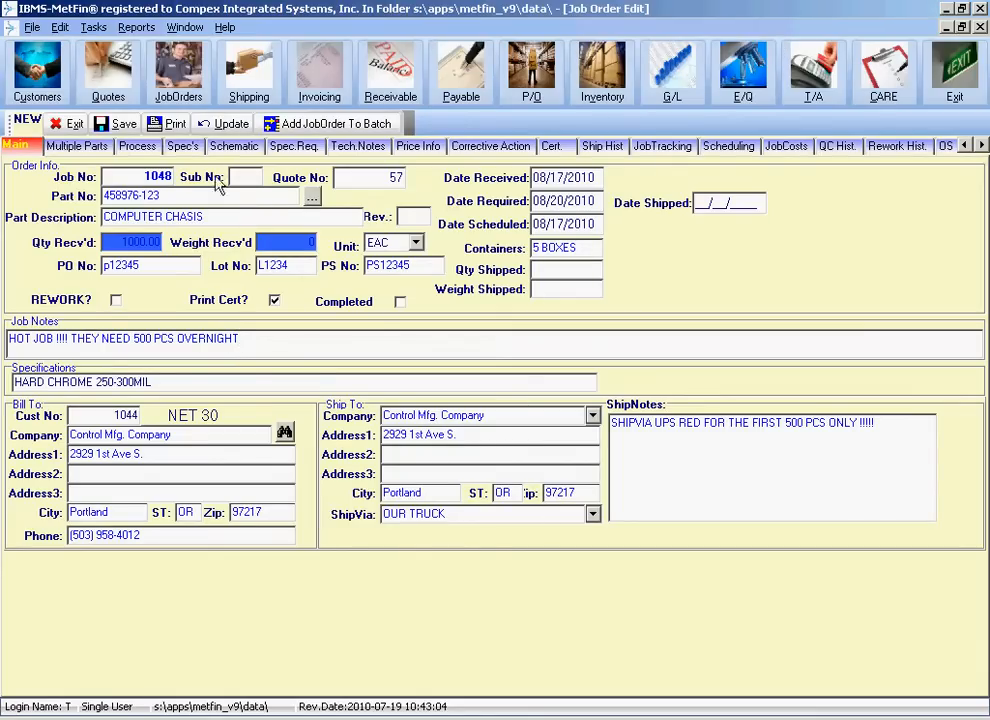
Step: Print the new job order for part 458976-123 and dismiss the print progress dialog
left_click(175, 124)
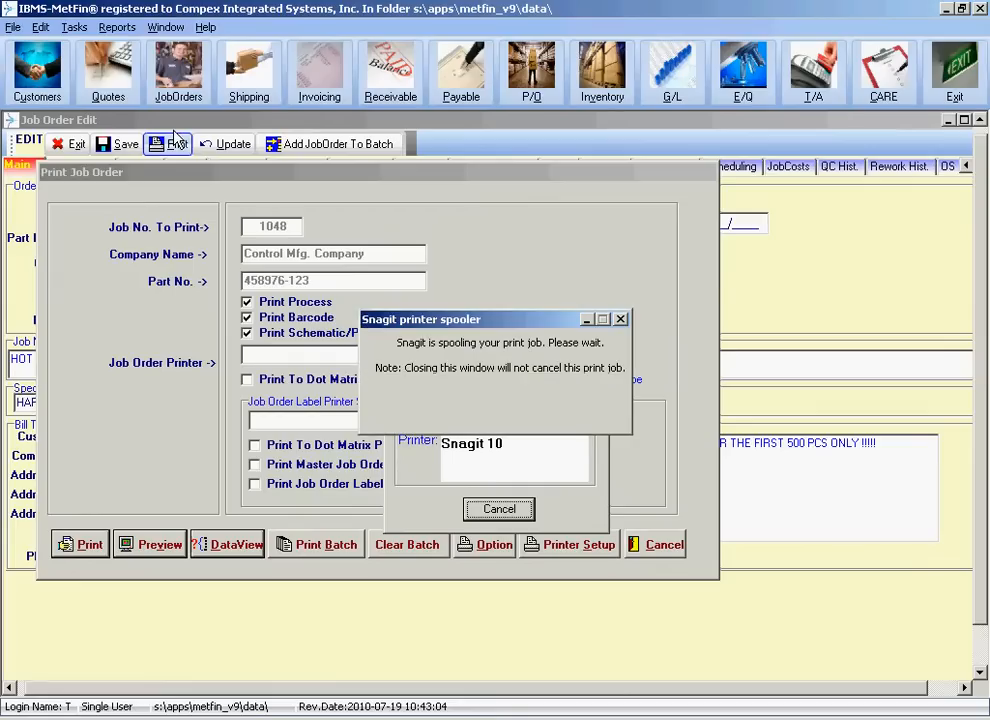
left_click(506, 509)
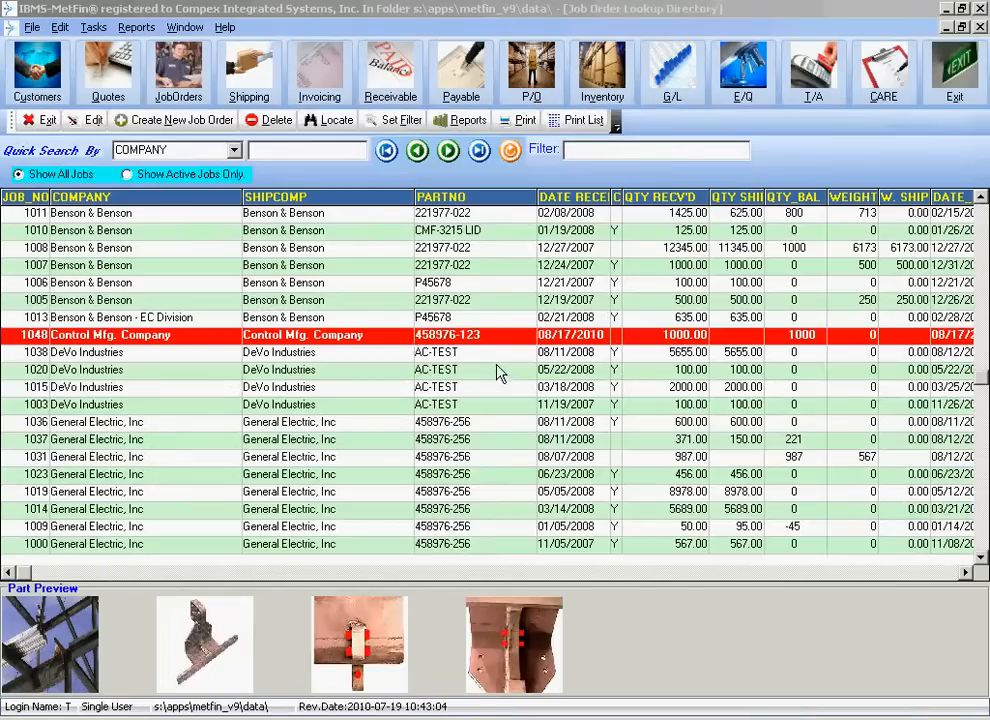